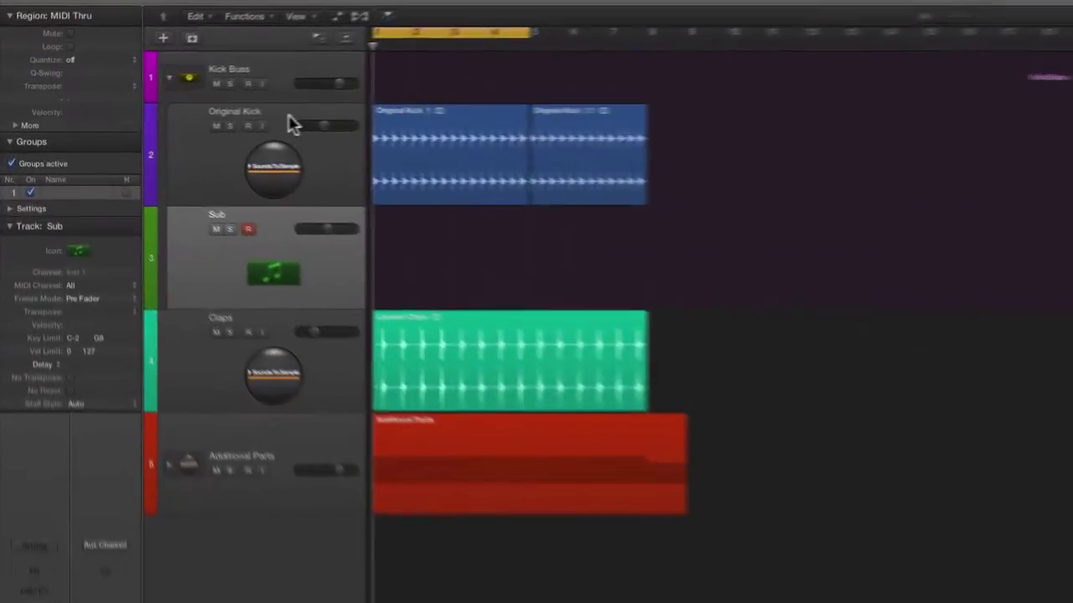
Mute Additional Parts and Claps, play the kick stack, and arm the Sub track for recording.
left_click(289, 124)
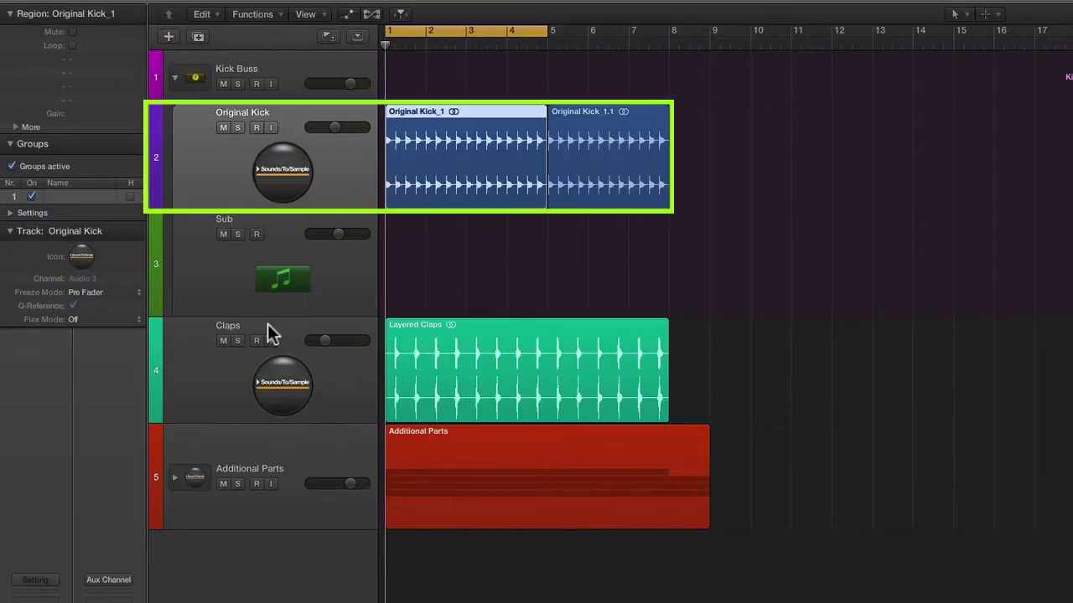
left_click(223, 484)
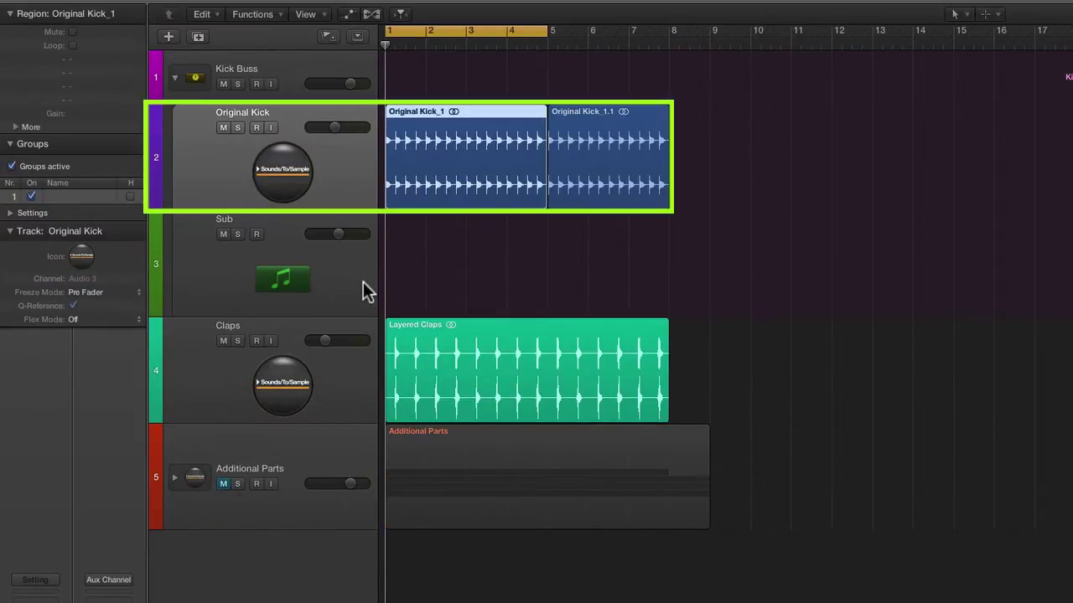
key("space")
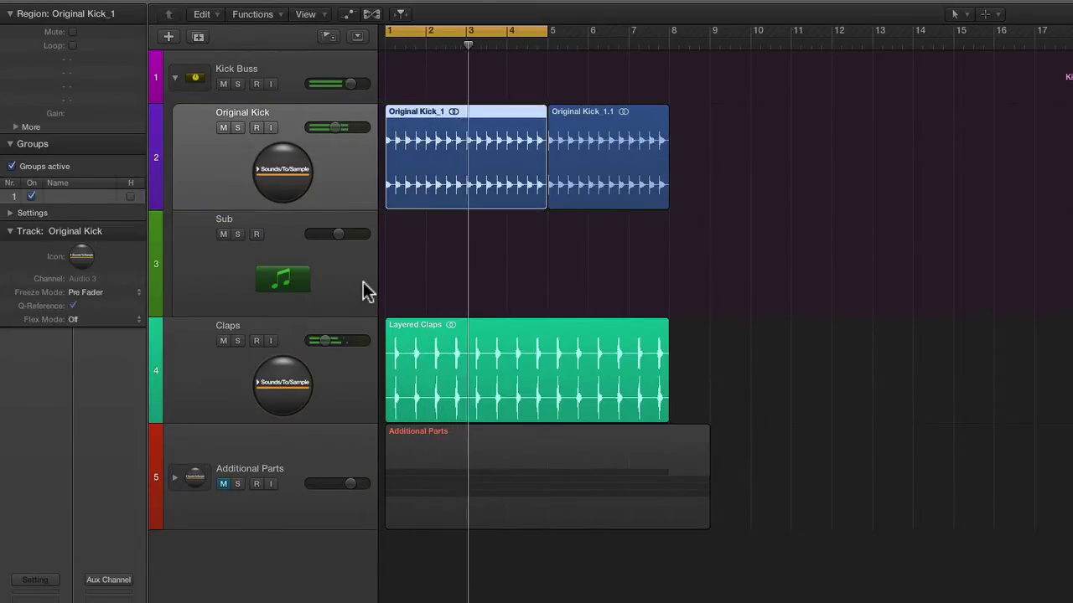
left_click(224, 340)
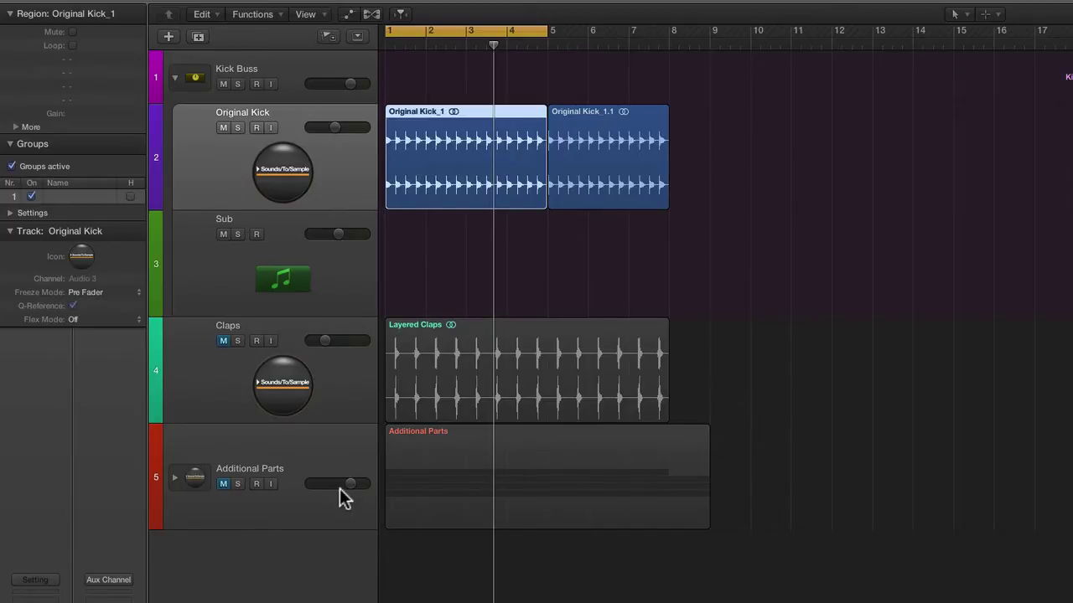
left_click(257, 234)
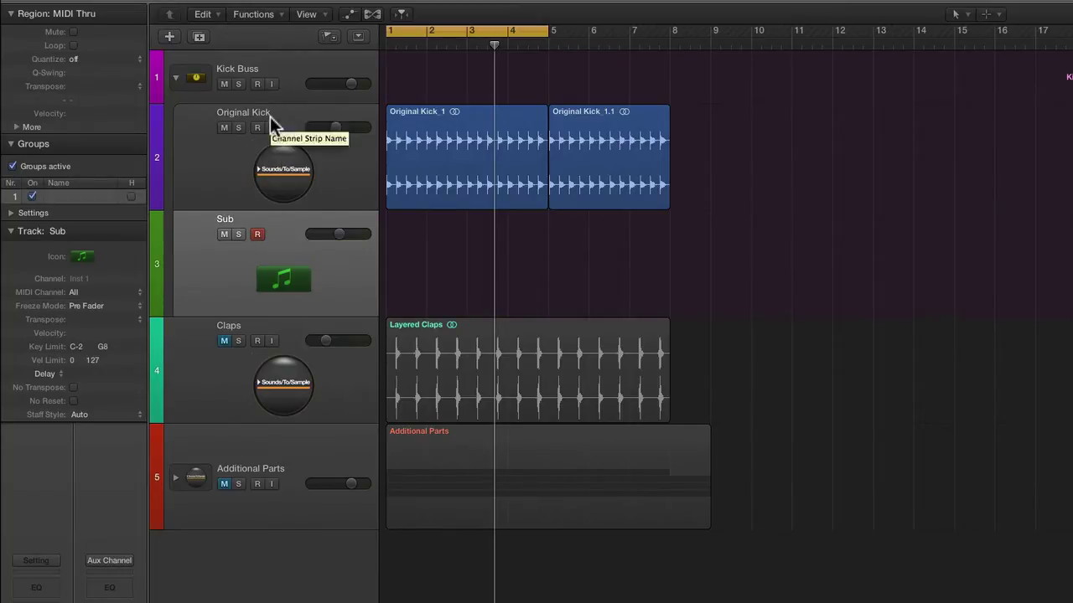
left_click(270, 118)
left_click(270, 235)
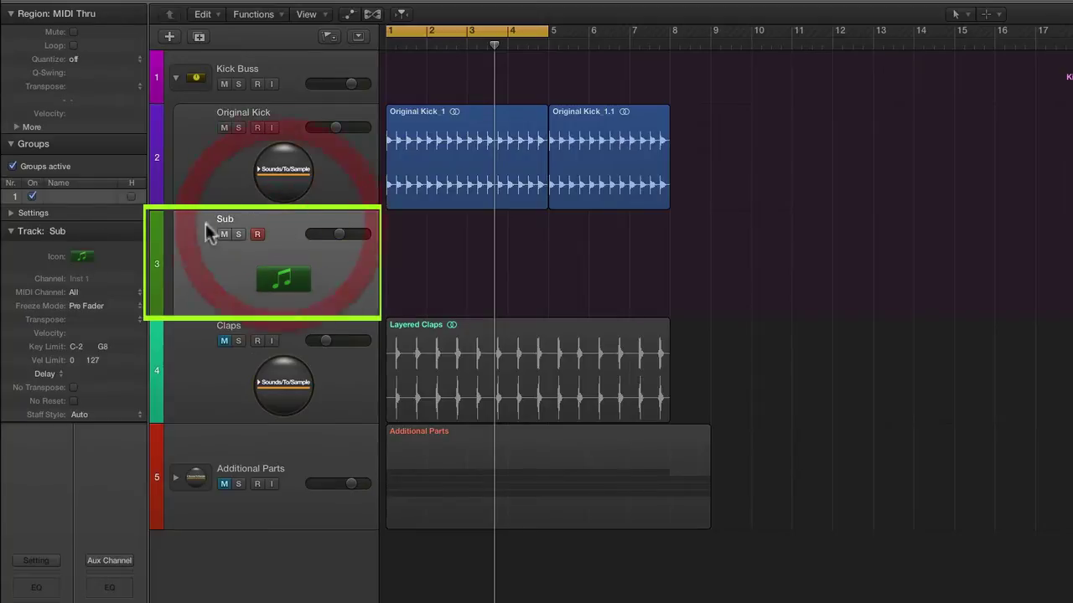
left_click(156, 7)
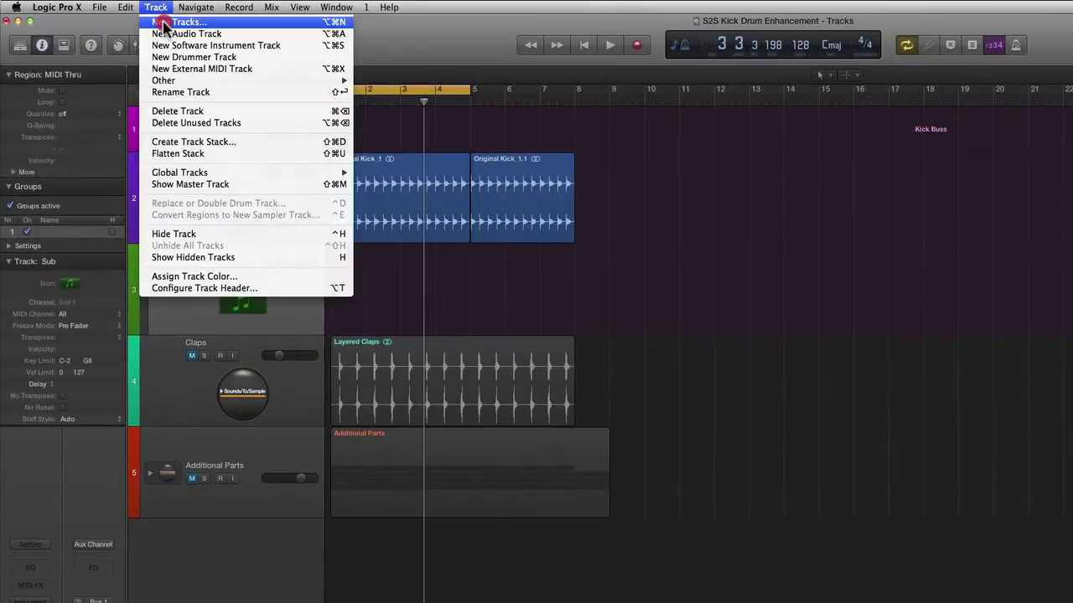
left_click(164, 23)
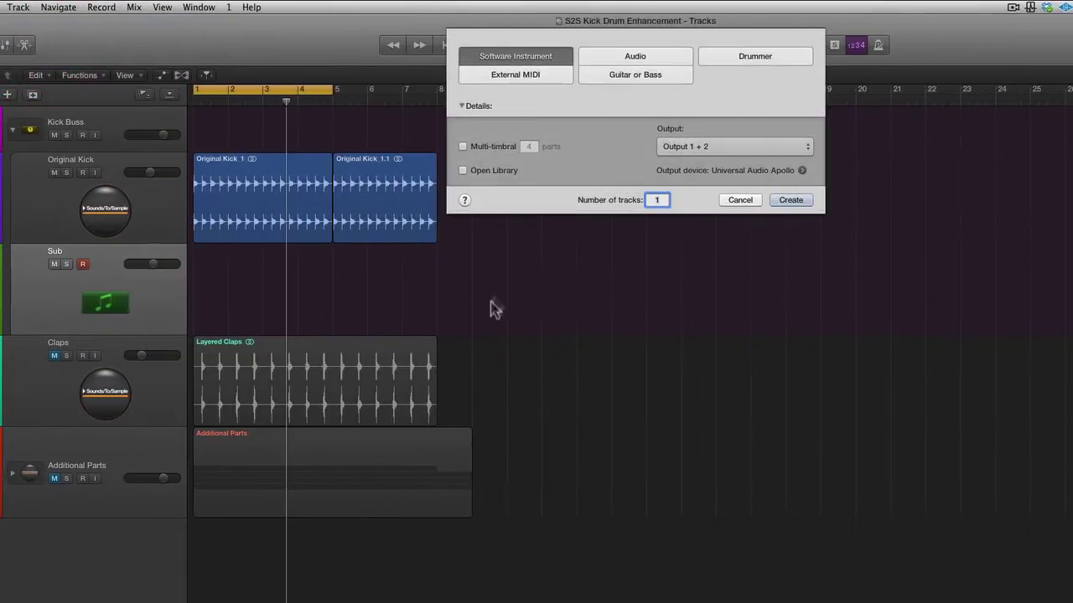
left_click(667, 60)
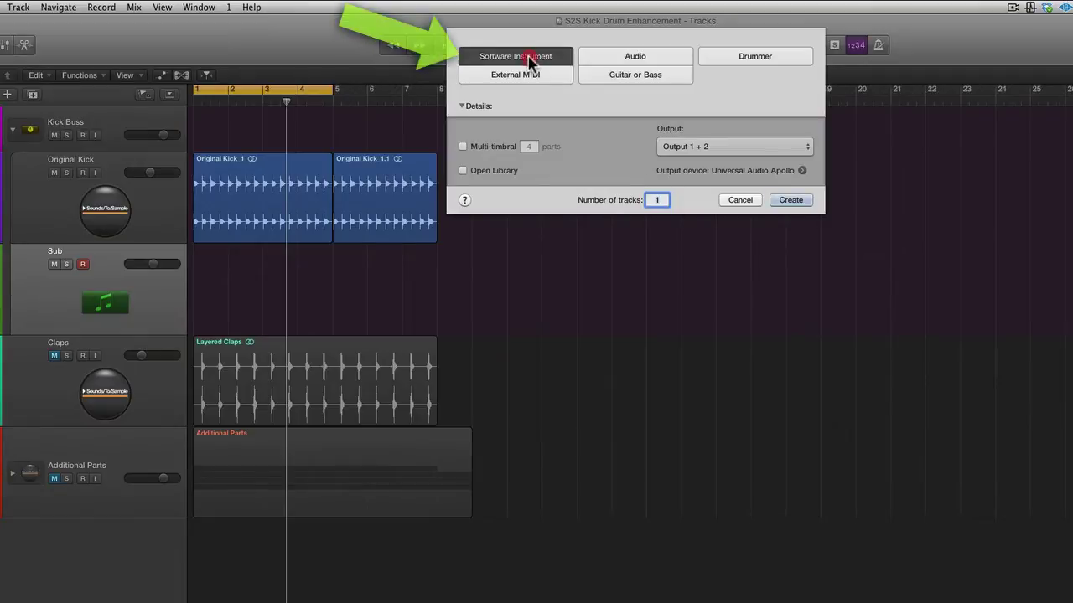
left_click(790, 199)
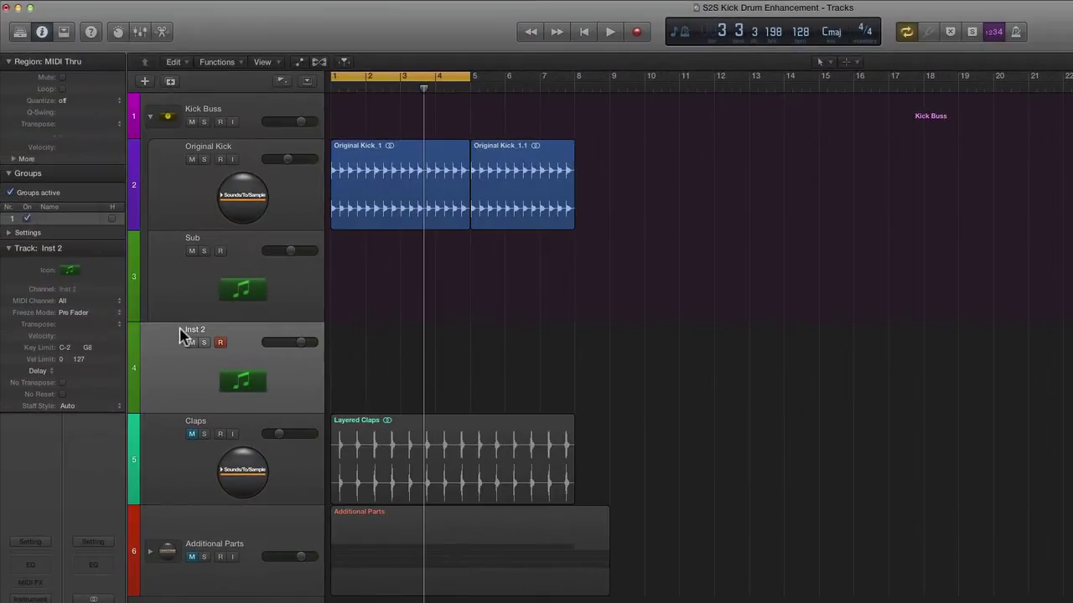
left_click(41, 340)
key("super+BackSpace")
left_click(205, 241)
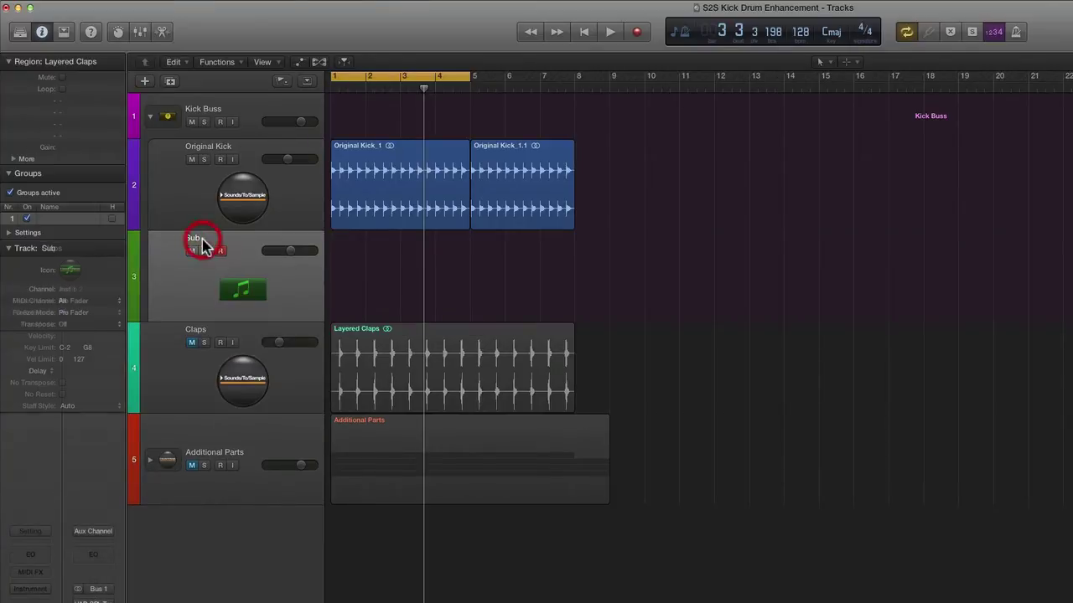
left_click(212, 104)
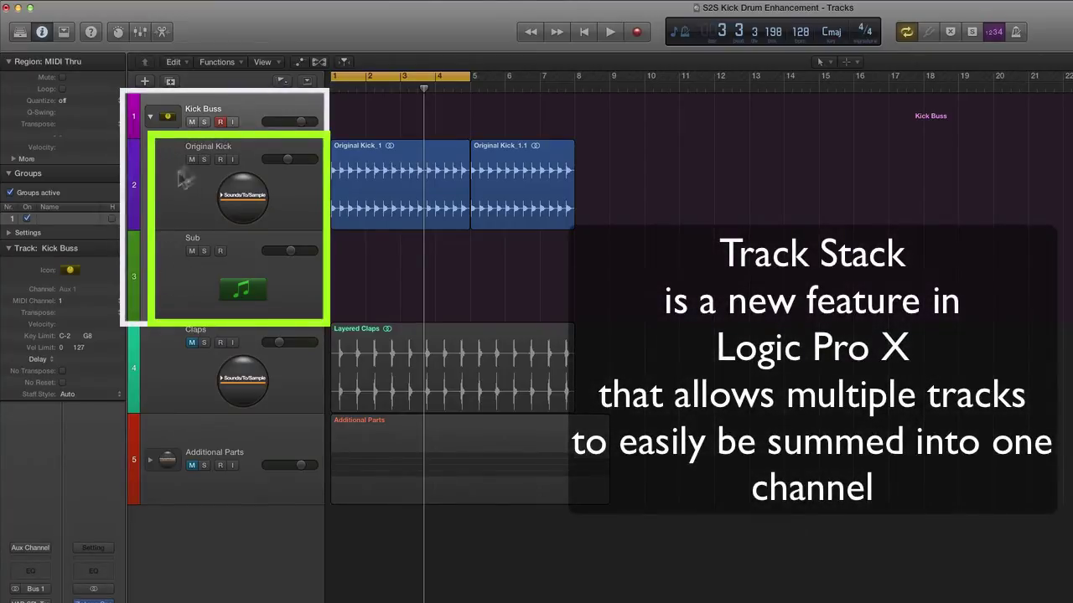
left_click(205, 107)
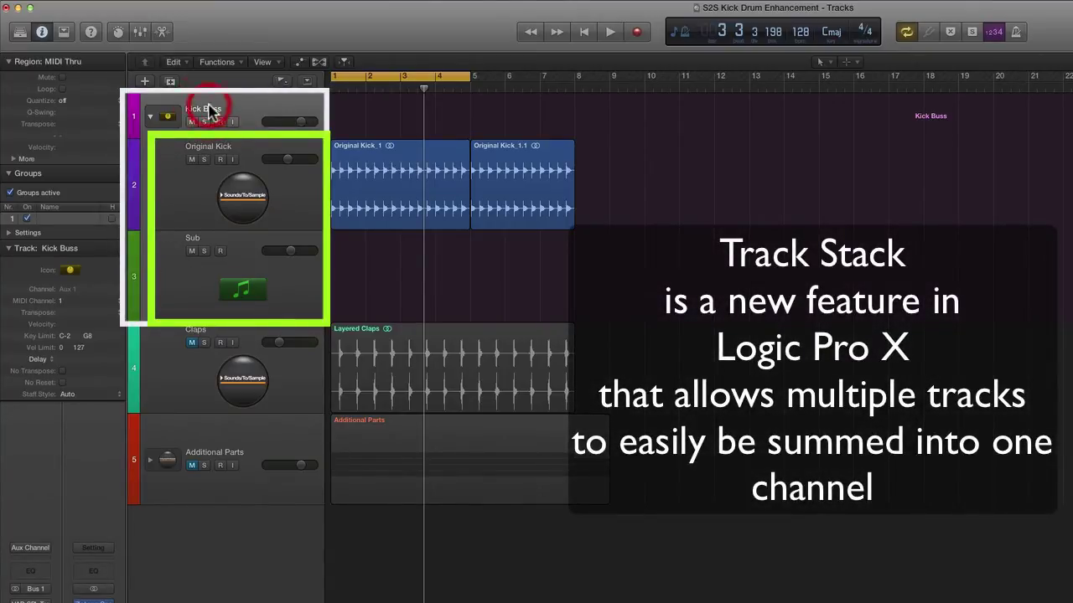
left_click(209, 155)
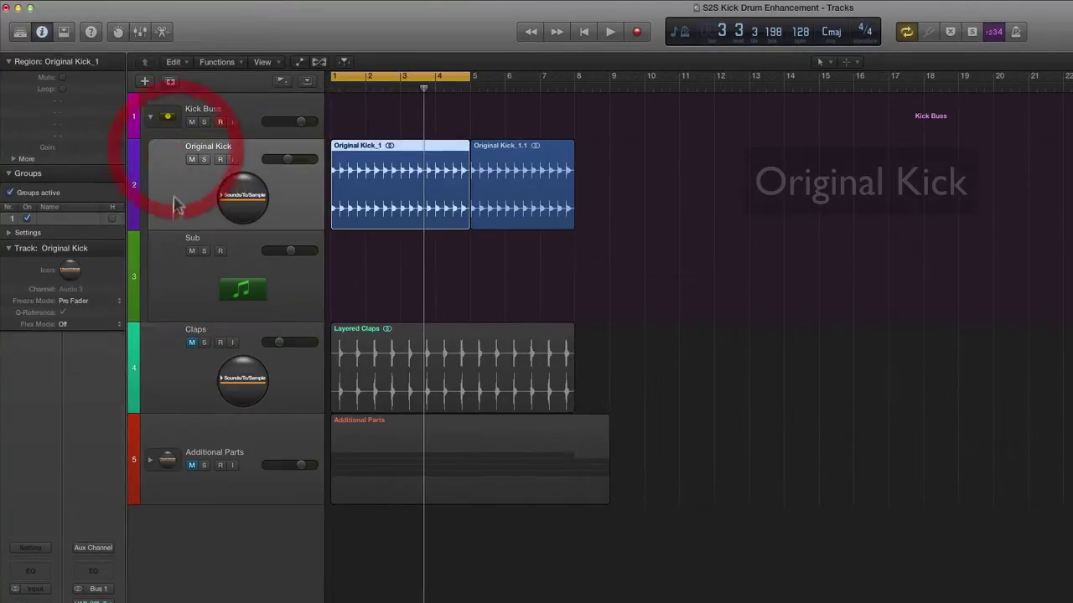
left_click(176, 251)
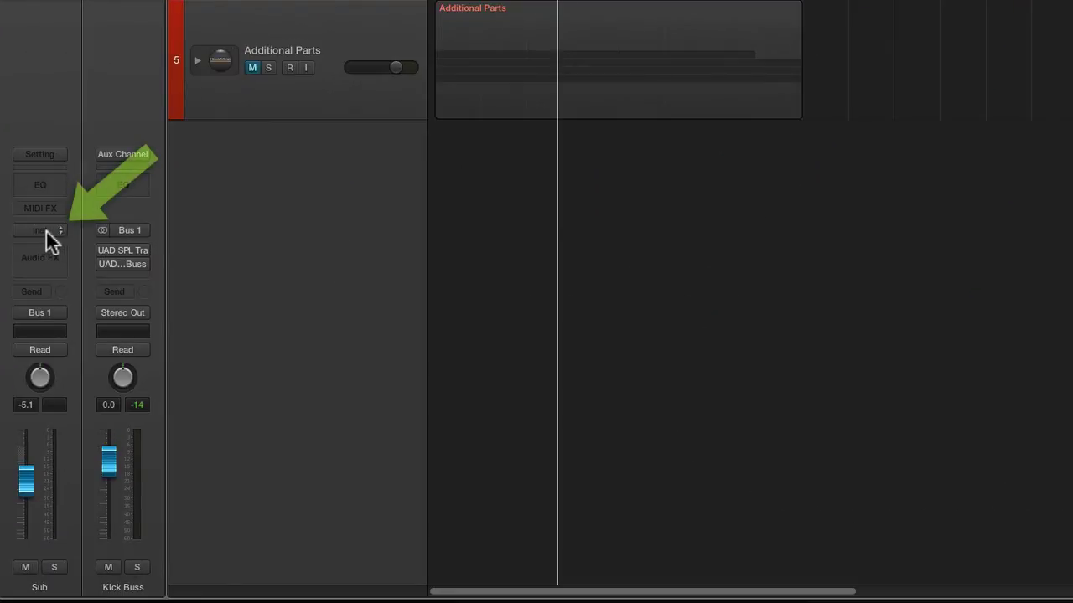
Load a stereo Test Oscillator on Sub and move its window to the lower left.
left_click(46, 230)
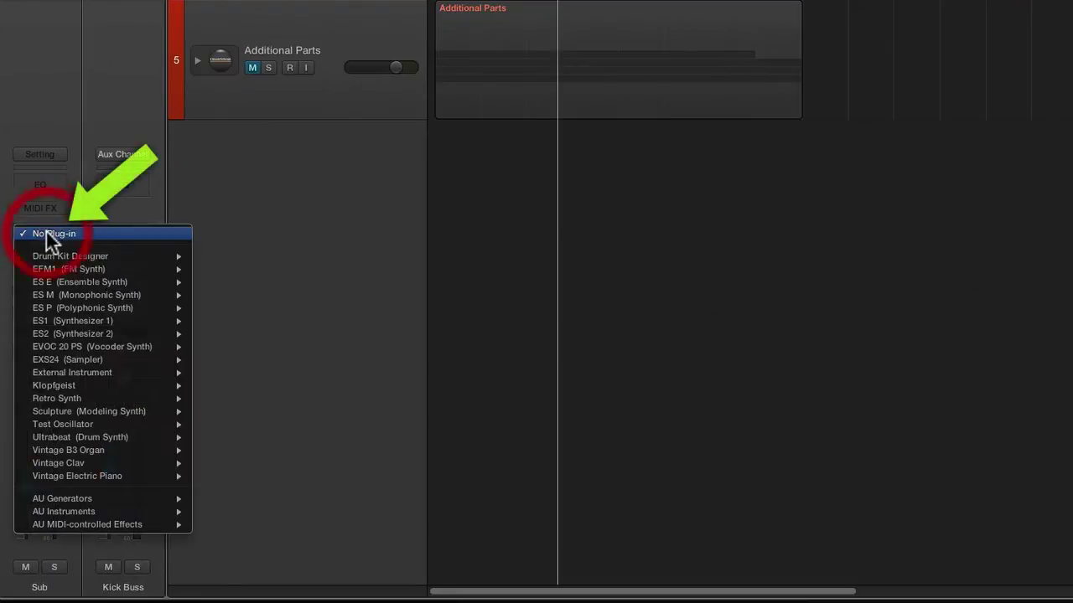
mouse_move(84, 424)
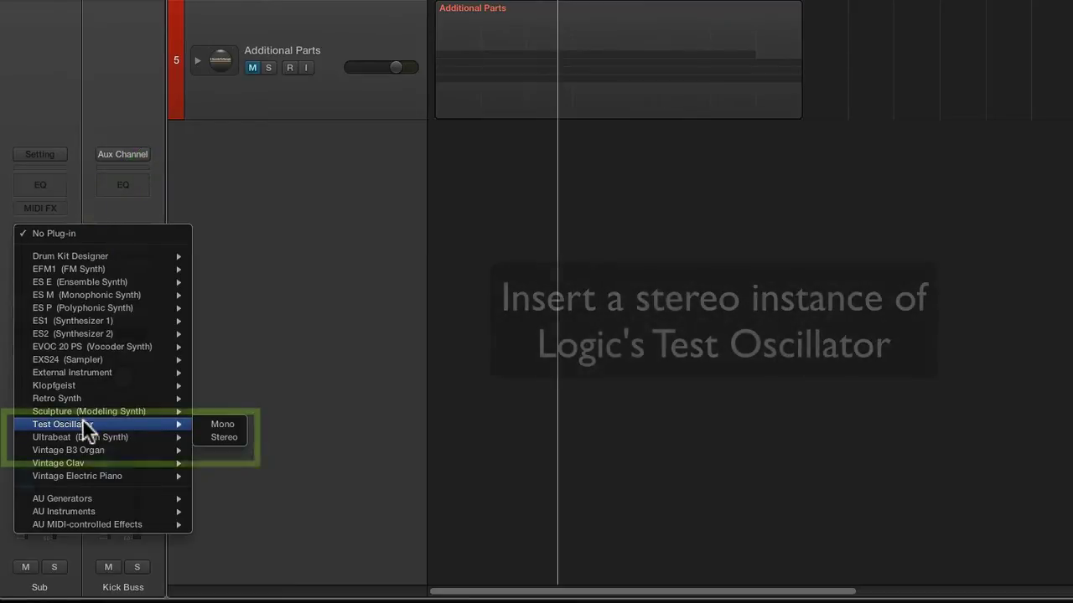
left_click(234, 440)
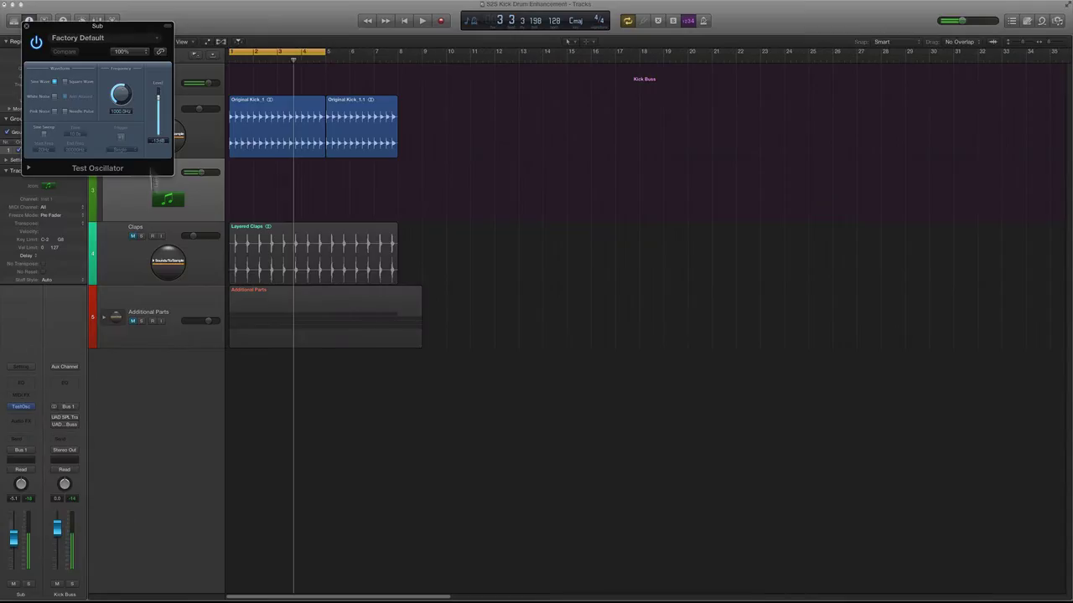
left_click_drag(118, 42, 159, 366)
Toggle the Sub track's mute to audition the tone, leaving it muted.
left_click(132, 173)
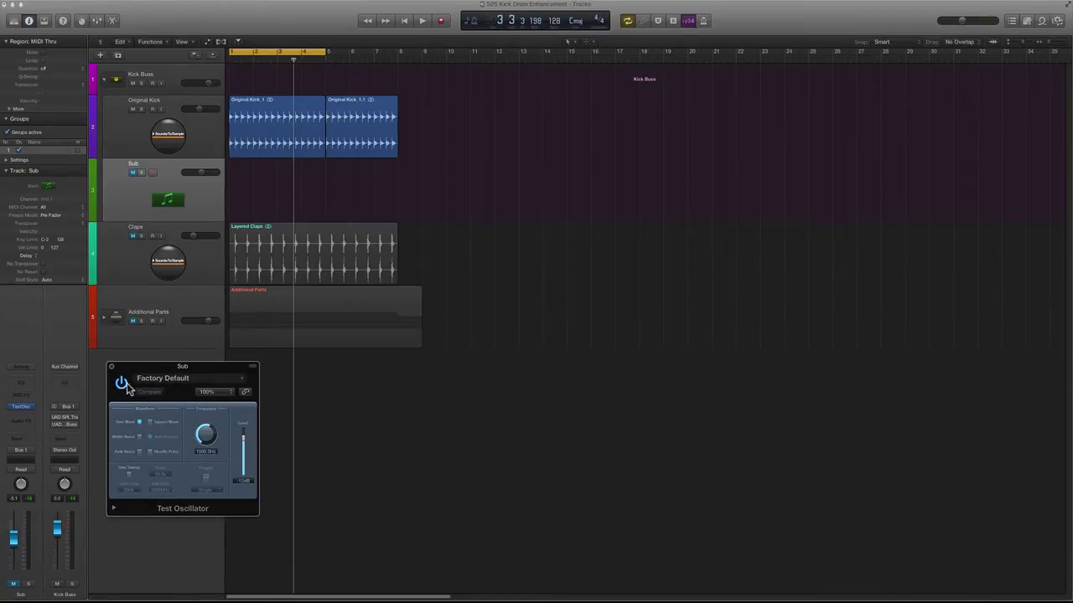
left_click(132, 173)
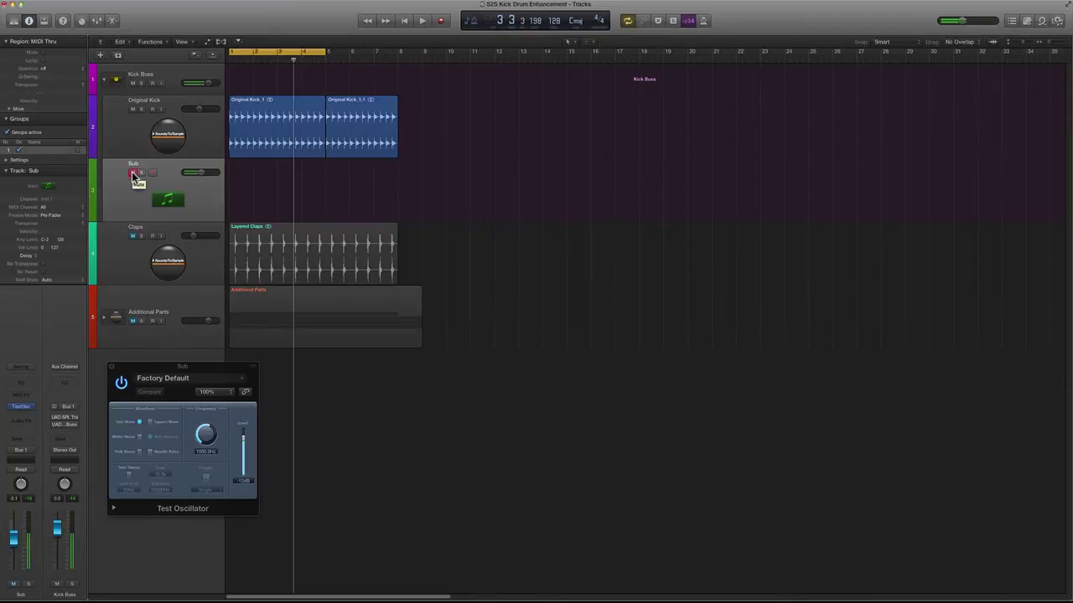
left_click(132, 172)
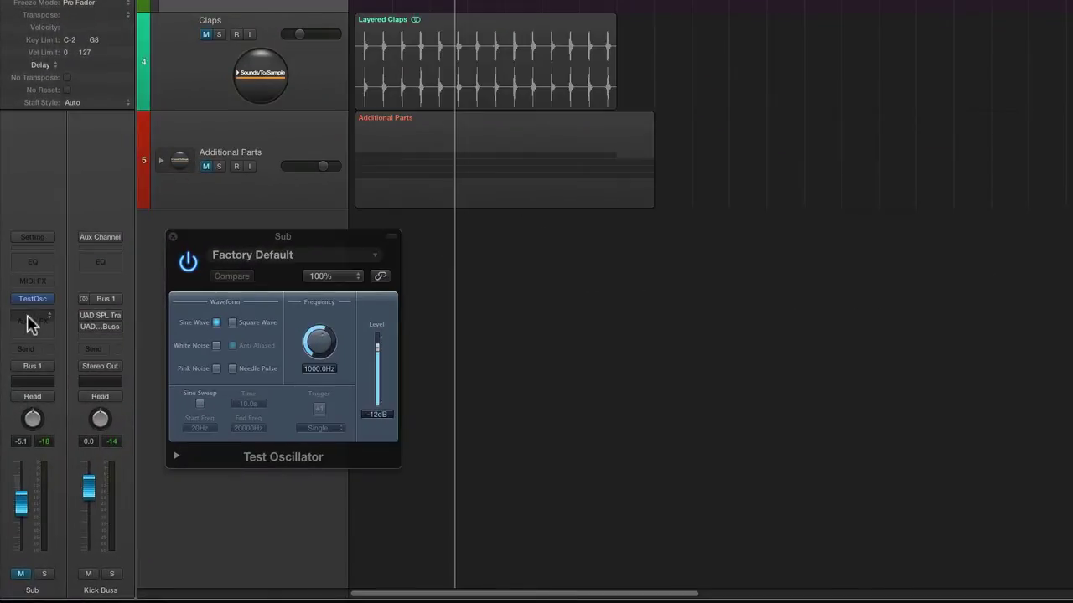
Insert a Dynamics Noise Gate on Sub with its side chain set to Audio 3 - Original Kick.
left_click(30, 321)
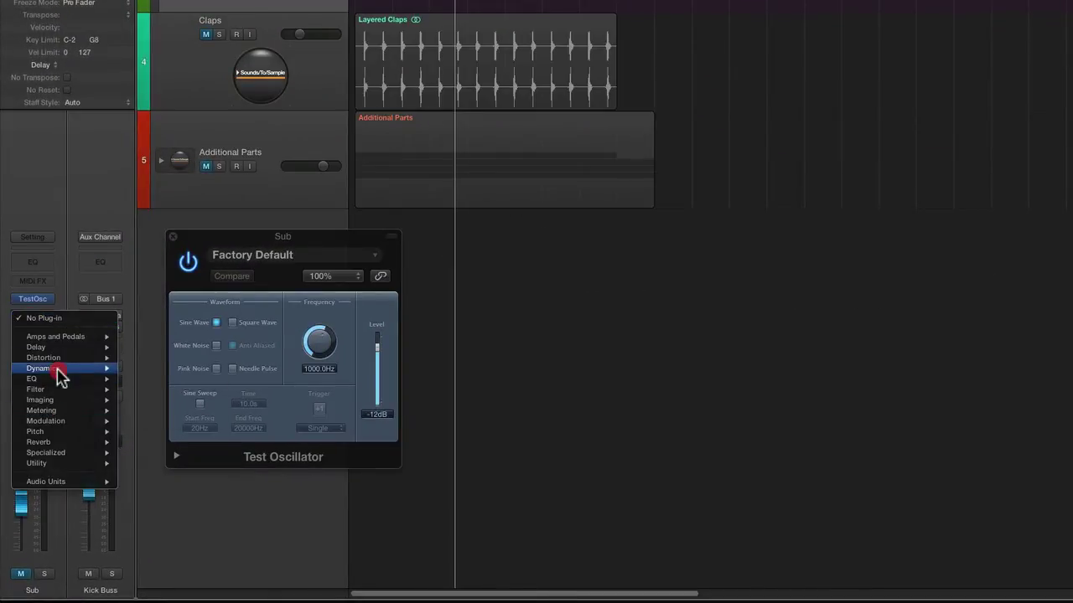
mouse_move(67, 373)
left_click(150, 443)
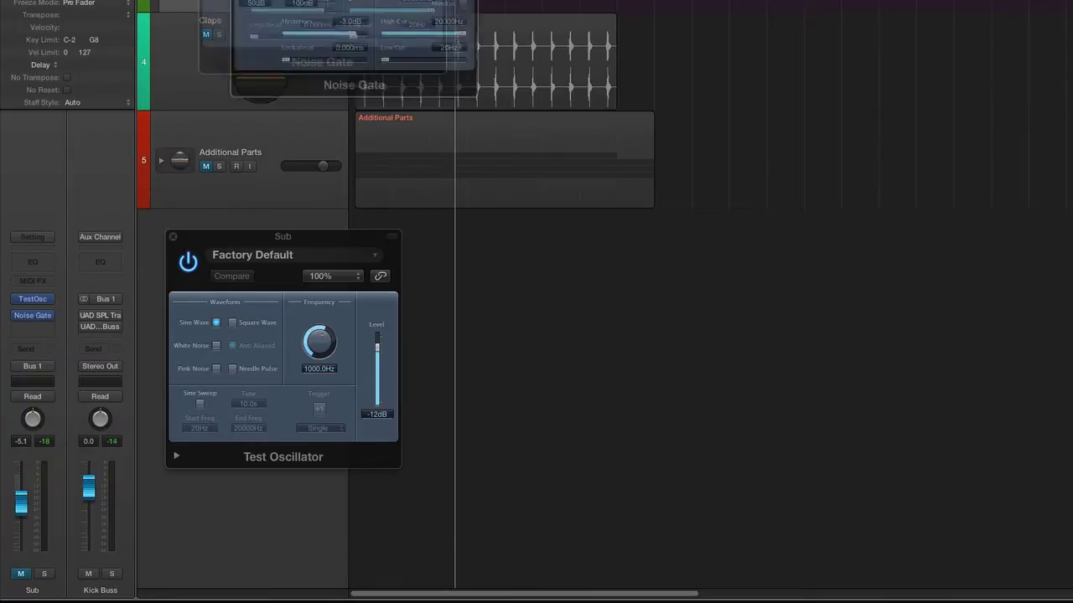
left_click_drag(576, 131, 556, 248)
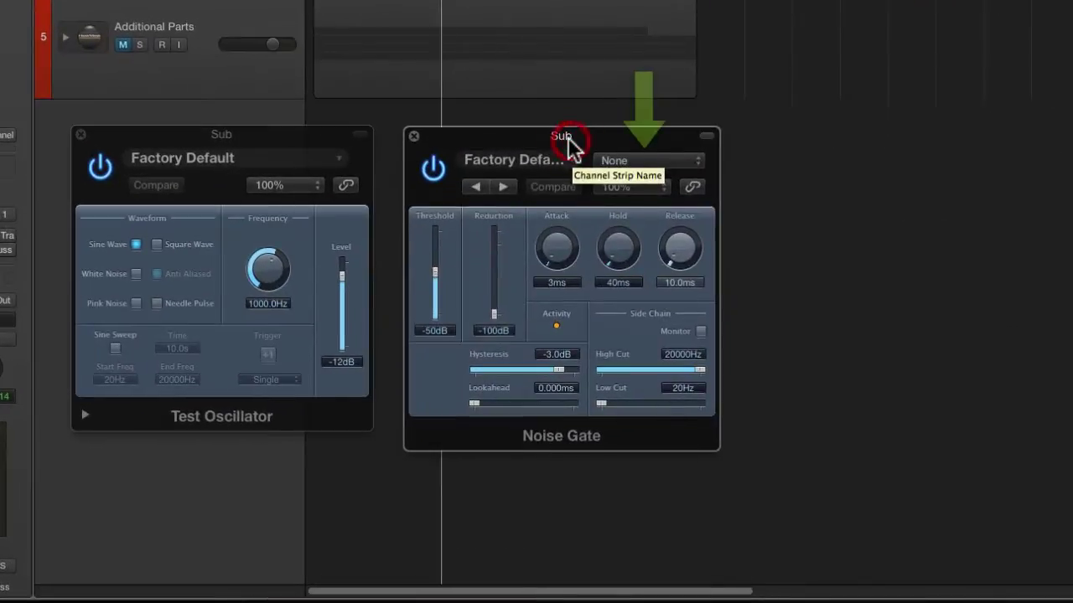
left_click(683, 191)
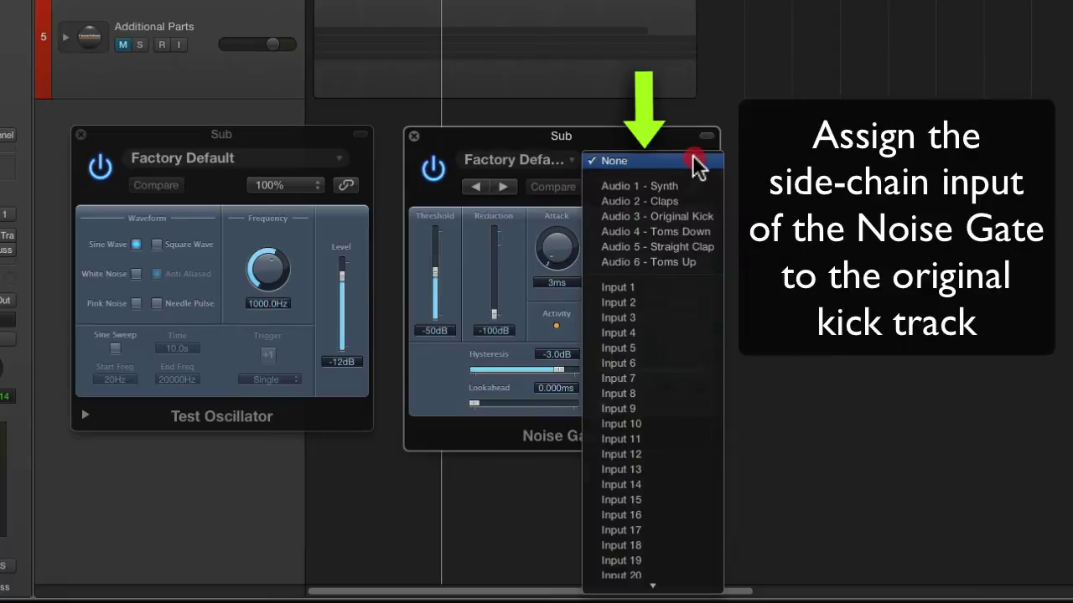
left_click(703, 217)
left_click_drag(627, 141, 612, 149)
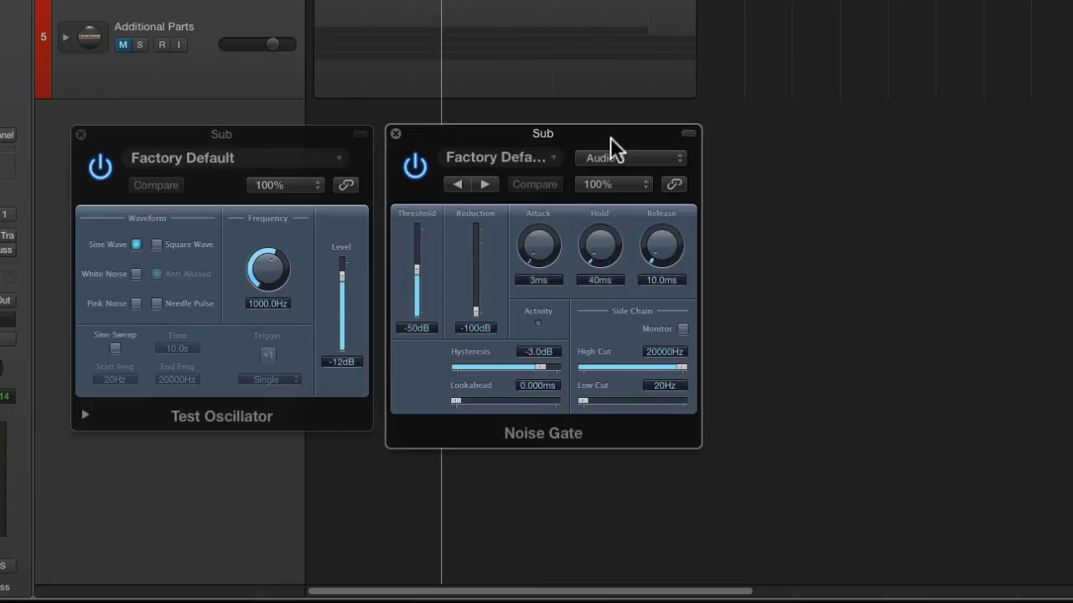
left_click(616, 149)
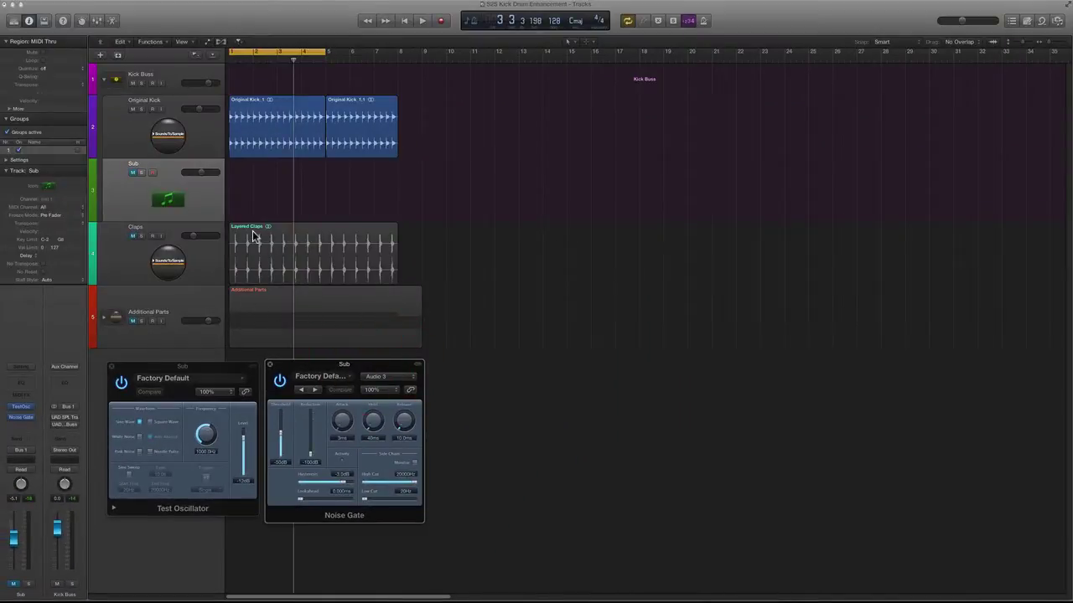
key("space")
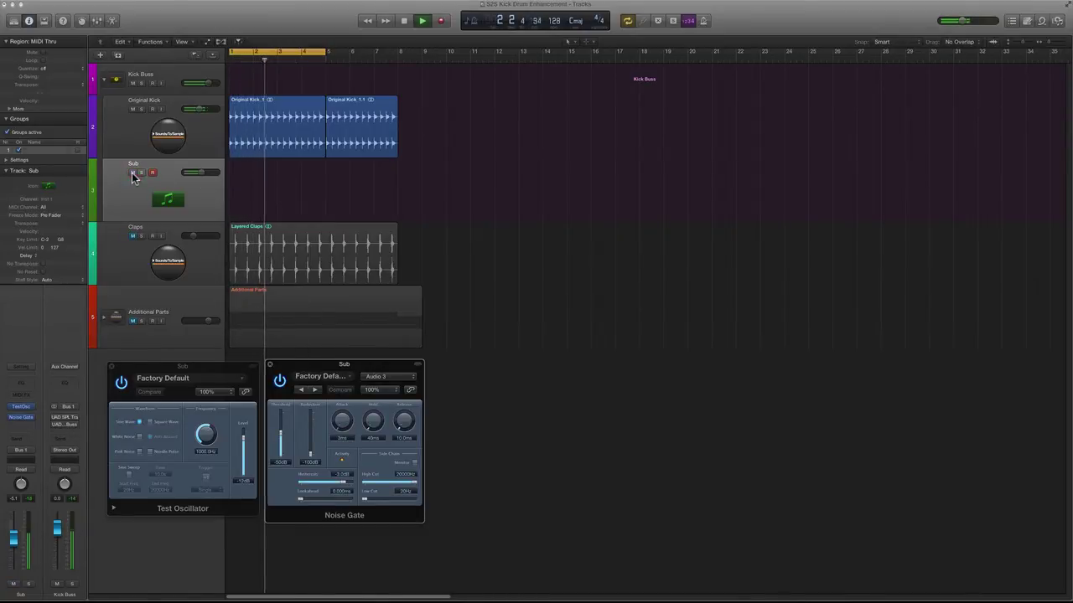
left_click(171, 220)
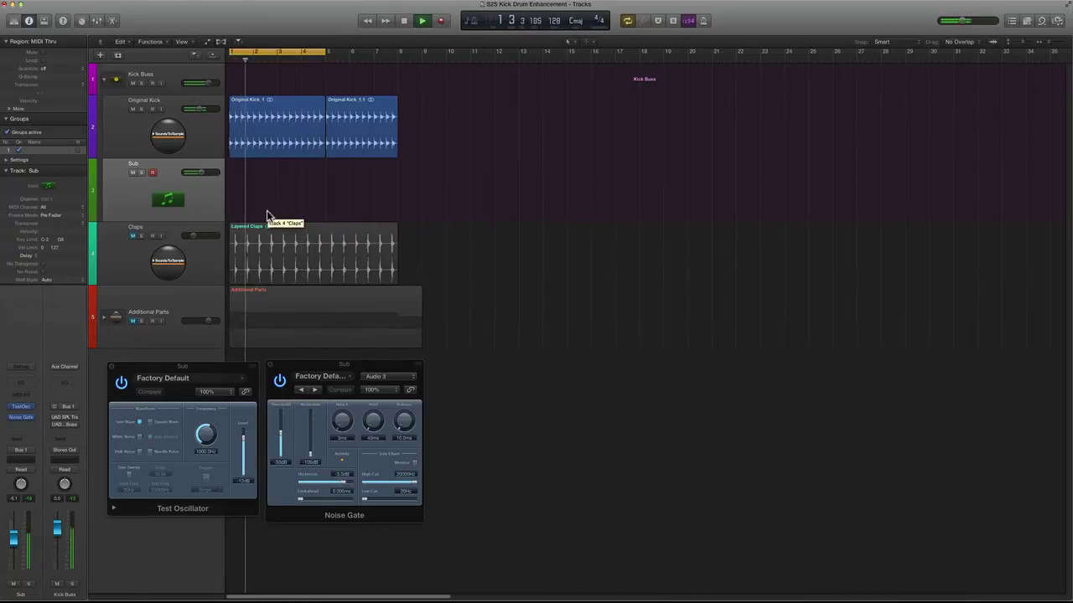
key("space")
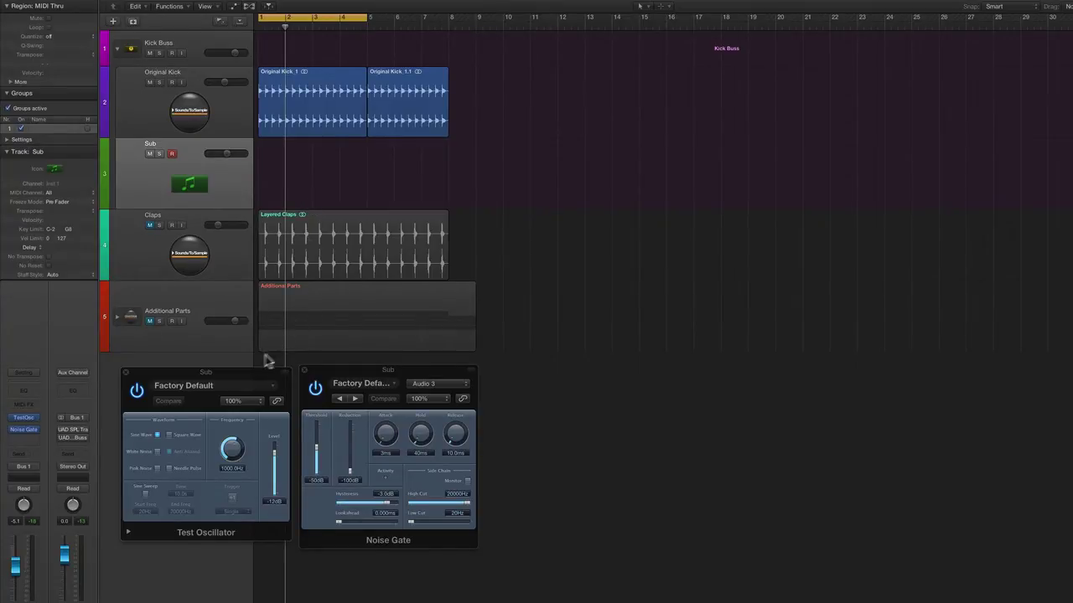
Turn the Test Oscillator's Frequency knob down to 40.000 Hz.
left_click(251, 377)
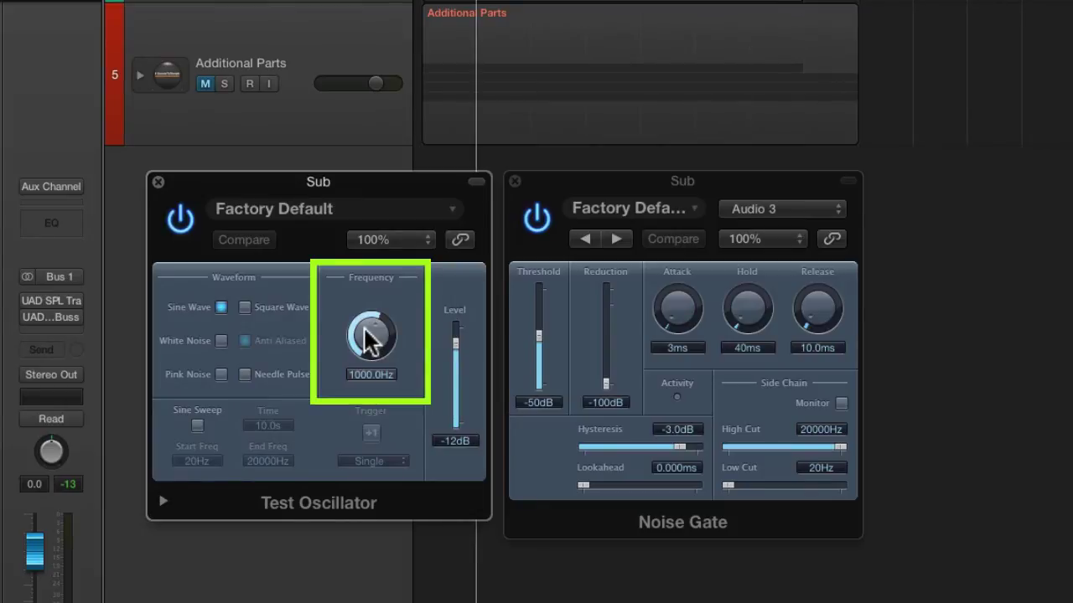
left_click(365, 329)
left_click(369, 338)
left_click_drag(368, 338, 366, 410)
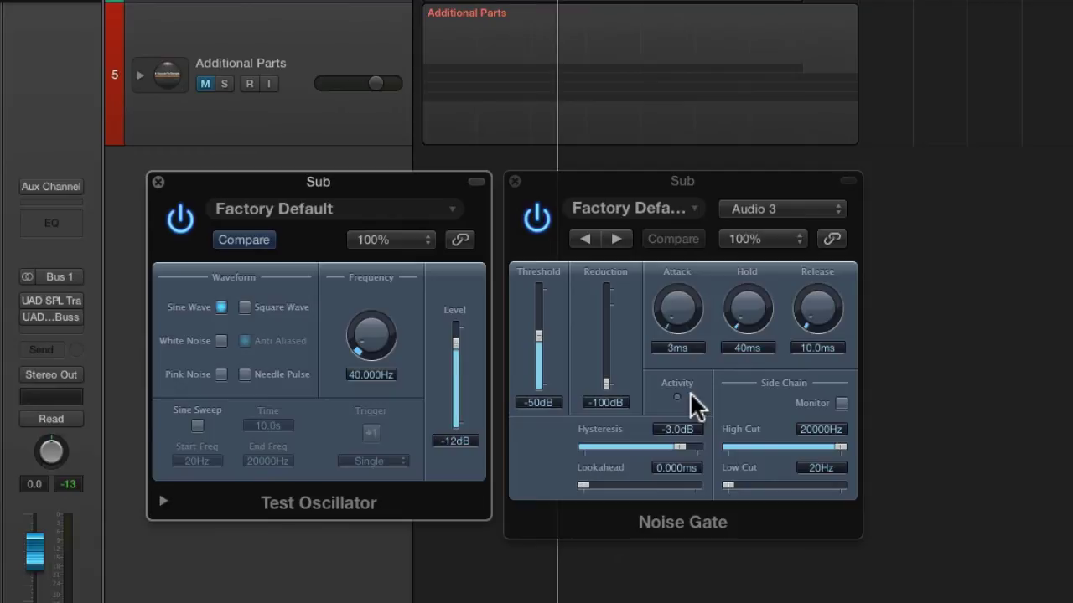
Set the Noise Gate threshold to -30 dB and its release to 274.4 ms.
mouse_move(528, 335)
left_mouse_down()
mouse_move(543, 340)
mouse_move(538, 309)
left_mouse_up()
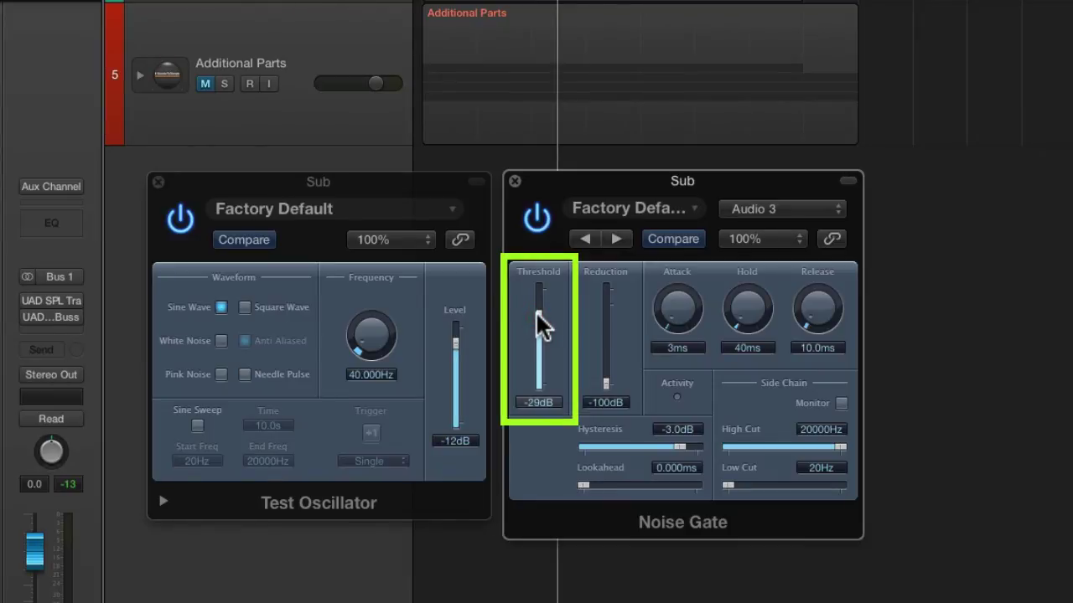
left_click_drag(539, 321, 539, 319)
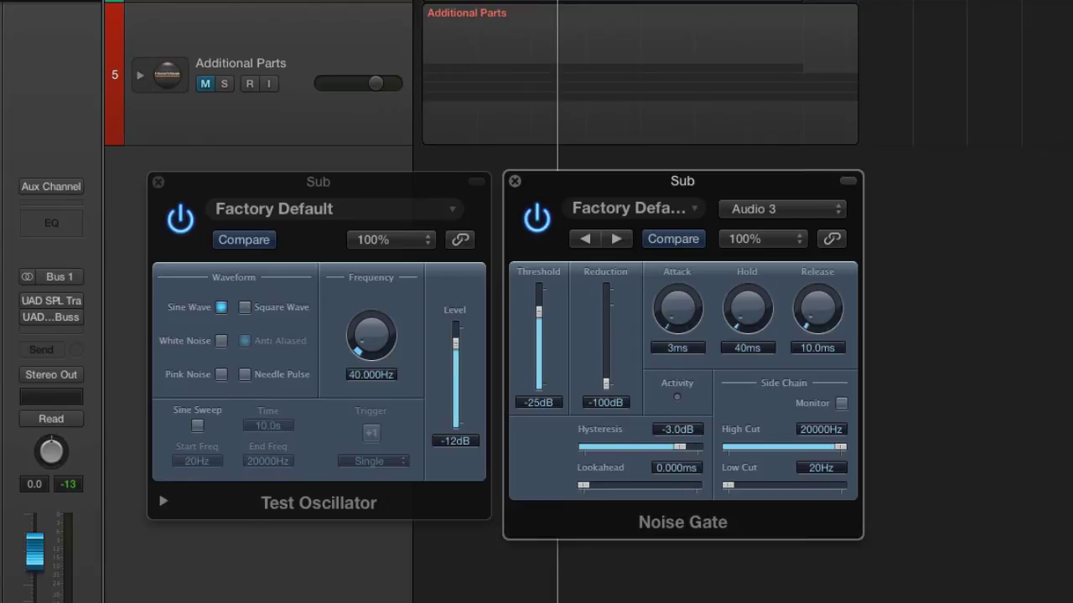
left_click_drag(823, 323, 837, 248)
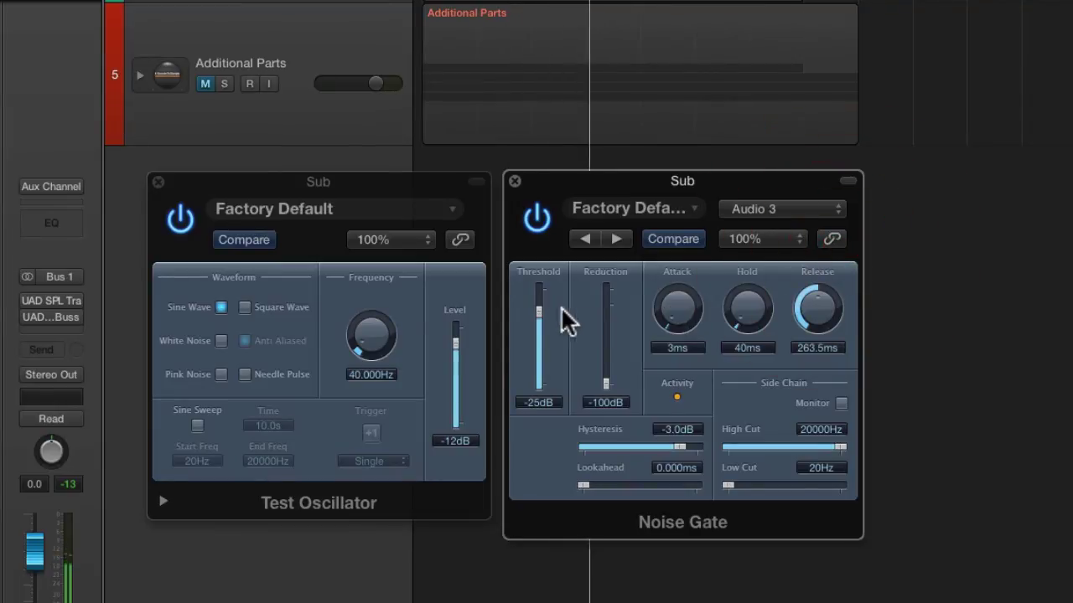
left_click_drag(543, 312, 541, 316)
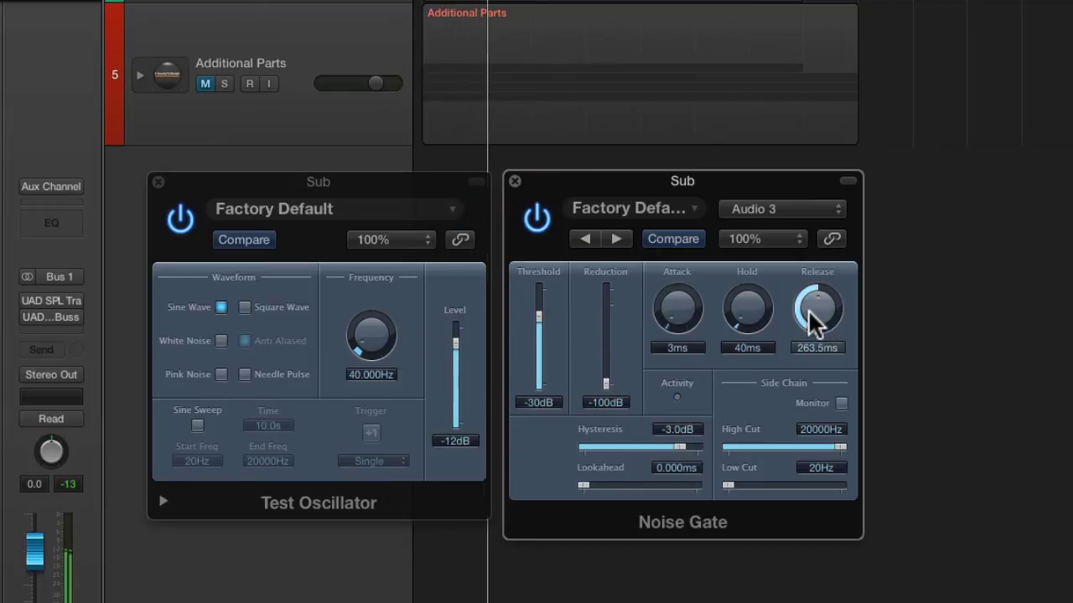
left_click_drag(813, 314, 812, 327)
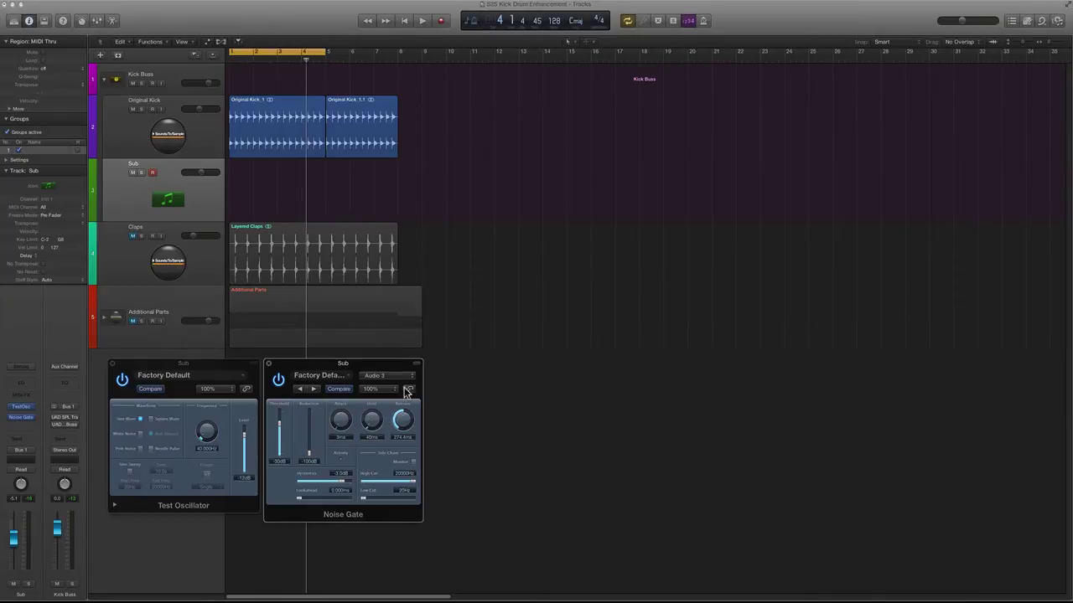
Insert a stereo Distortion > Overdrive below the Noise Gate and place its window beside the others.
left_click(164, 161)
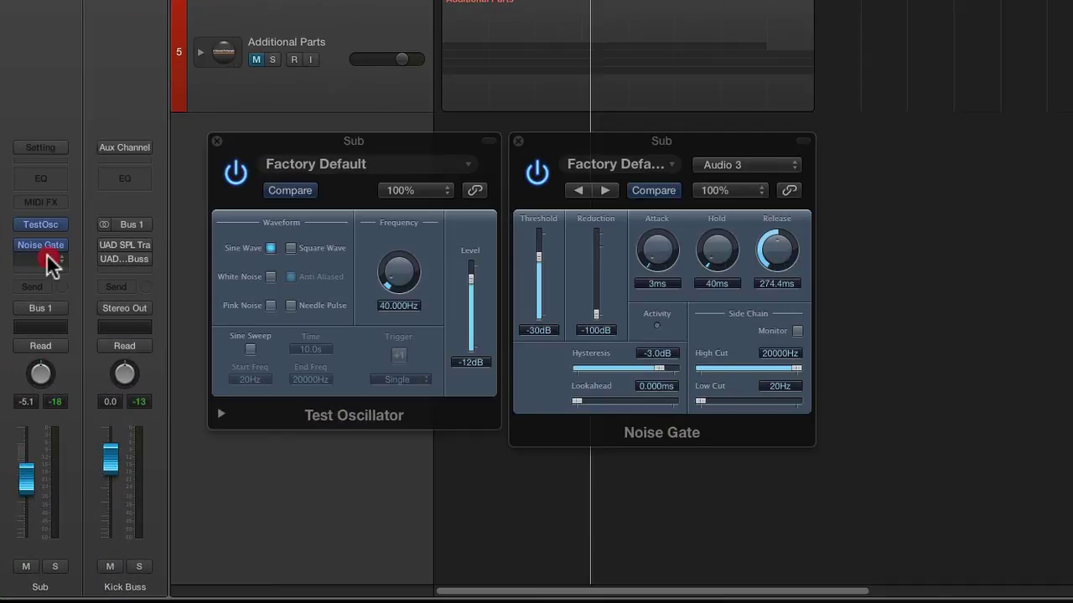
left_click(46, 255)
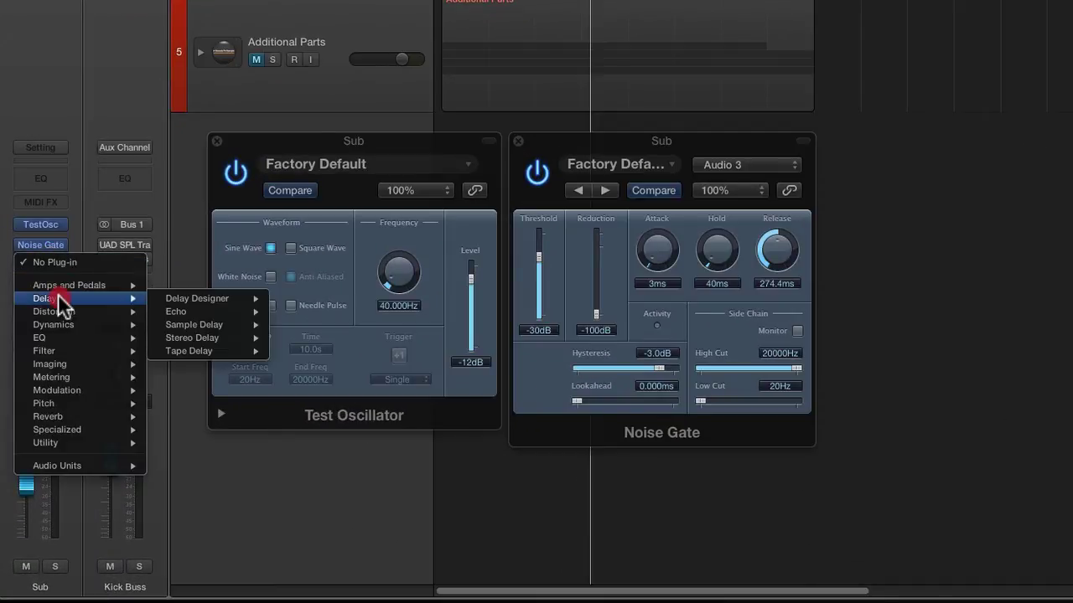
mouse_move(57, 311)
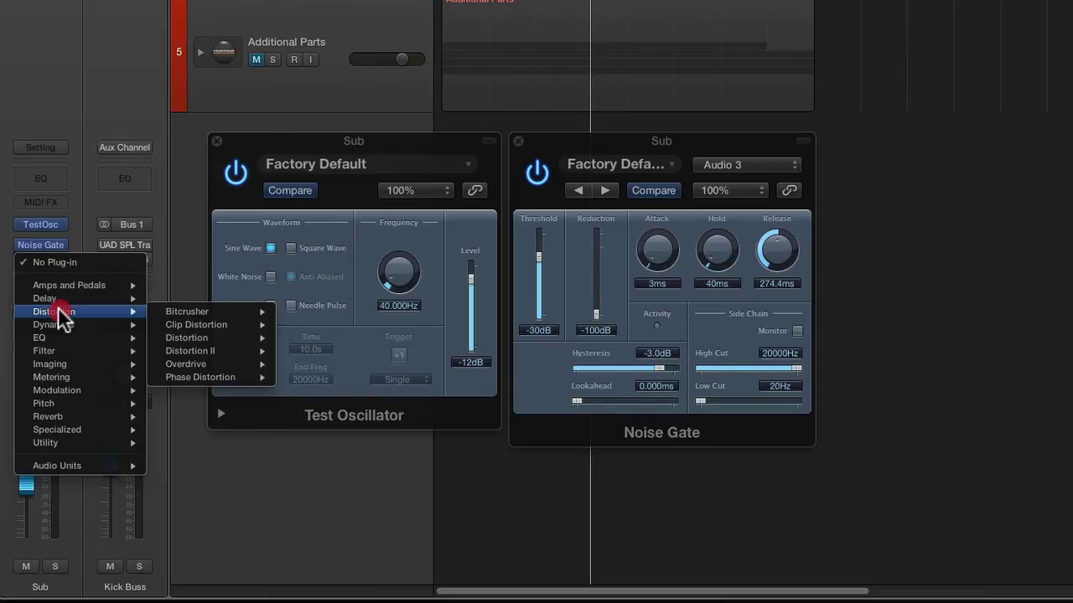
mouse_move(210, 370)
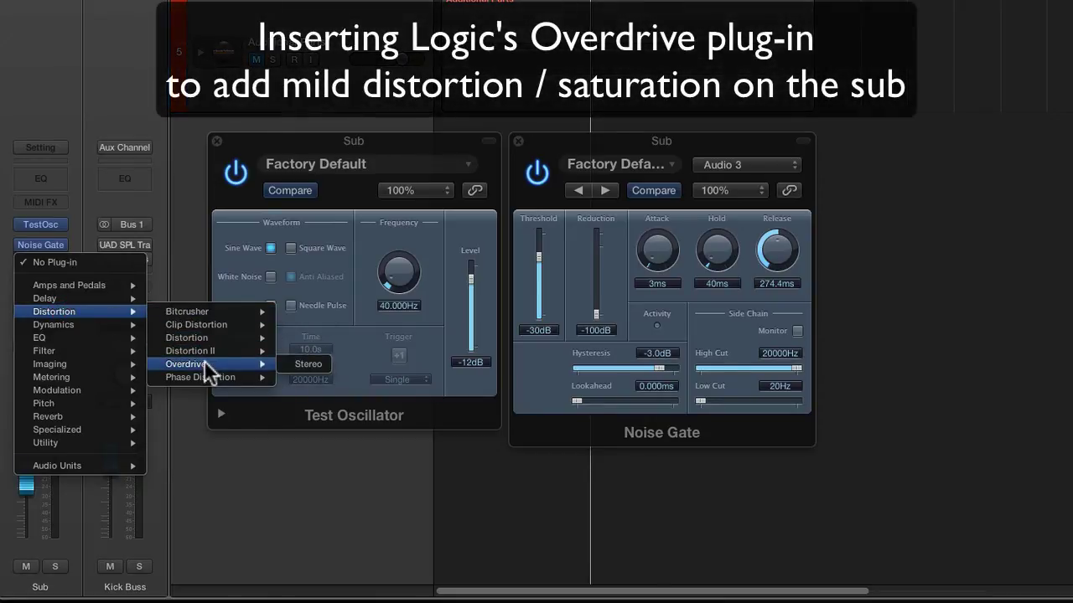
left_click(306, 364)
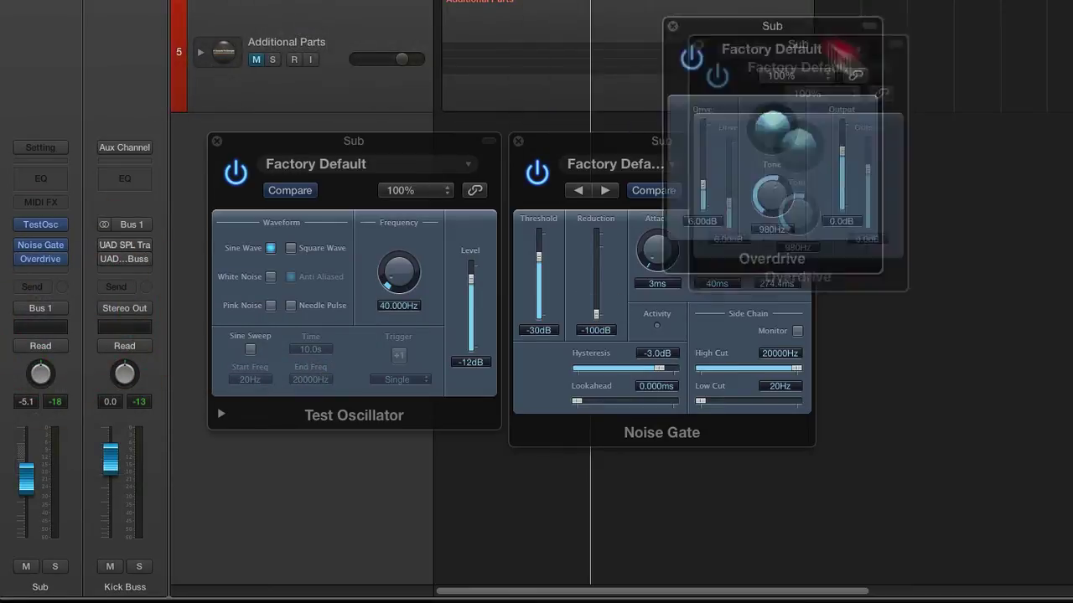
left_click_drag(881, 73, 970, 148)
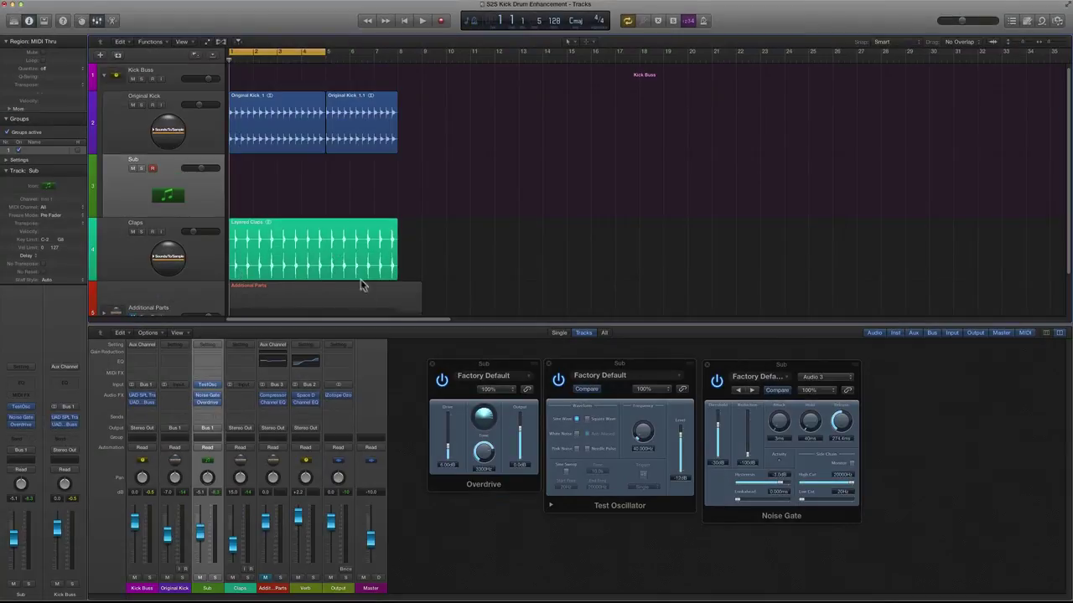
Extend the cycle range to bar 9, hide the mixer, and play from Additional Parts.
left_click_drag(322, 51, 424, 52)
key("x")
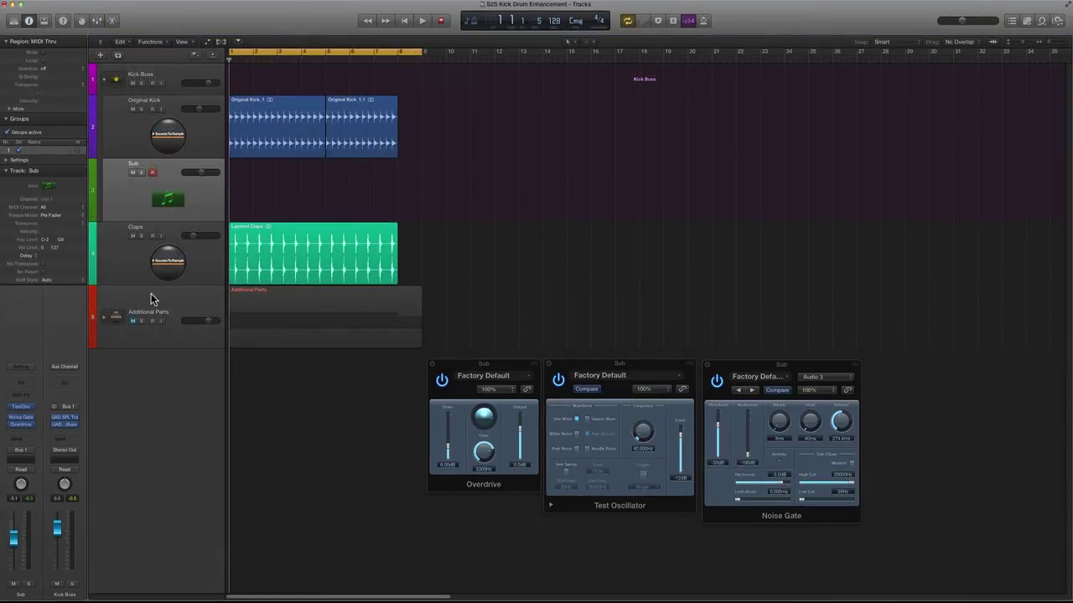
left_click(151, 300)
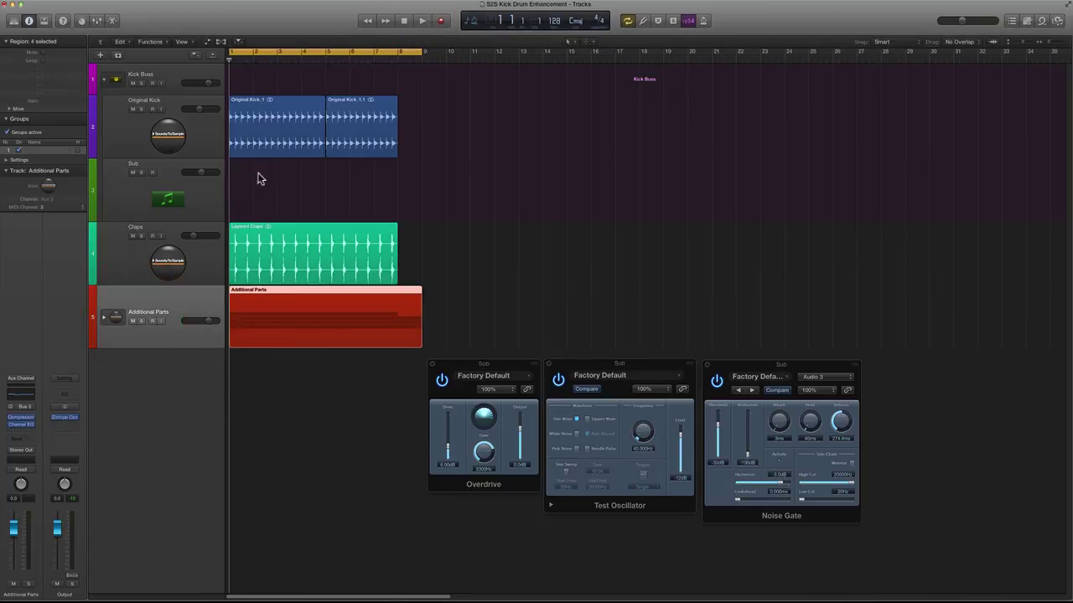
key("space")
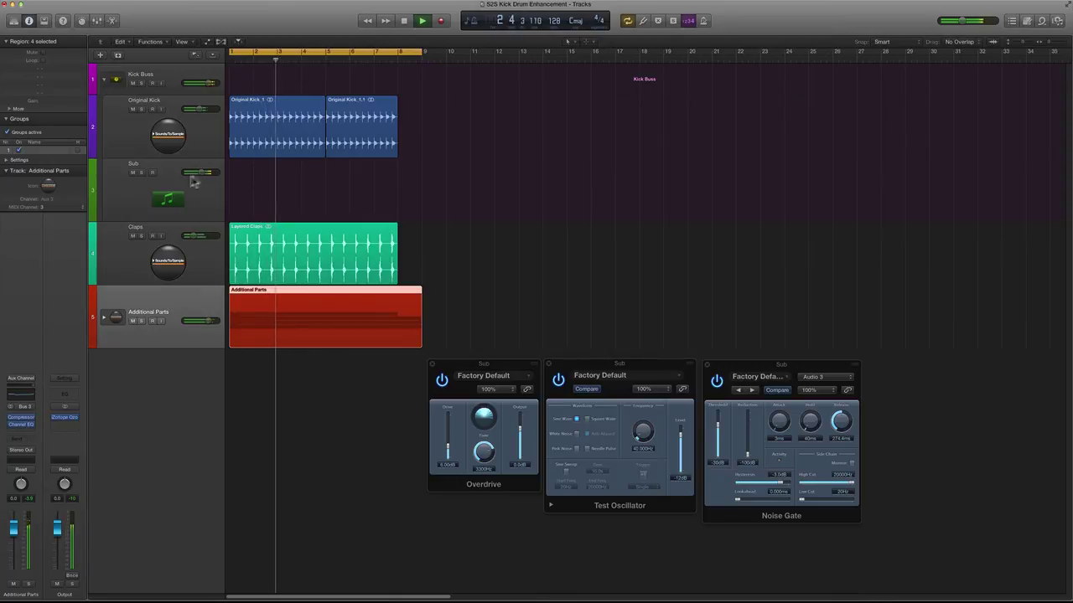
Set the Sub volume to -5.0 dB, turn off Cycle, and show the mixer.
mouse_move(201, 173)
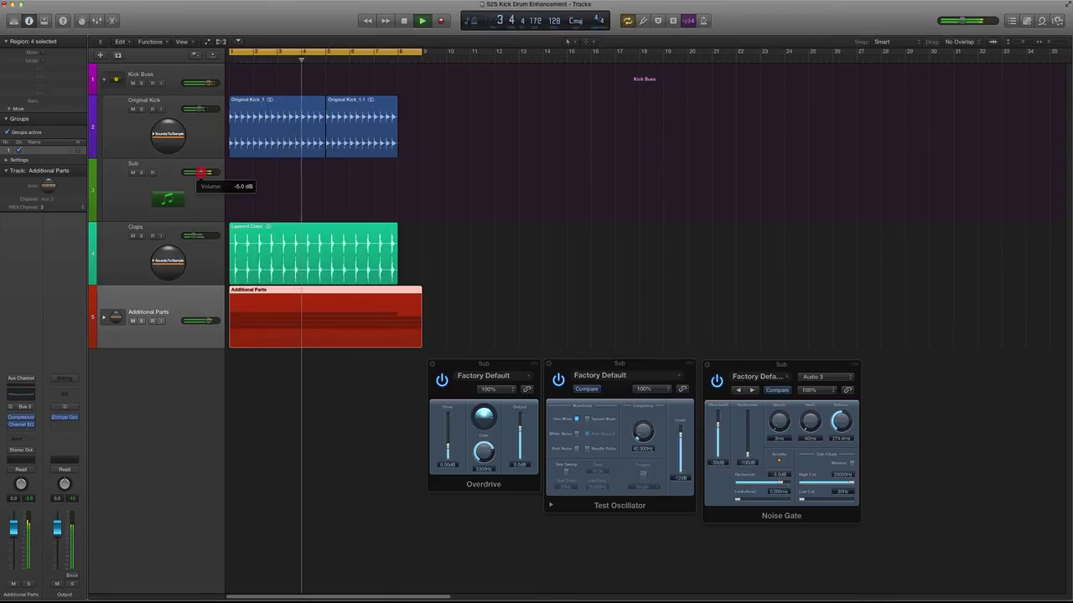
left_click(201, 172)
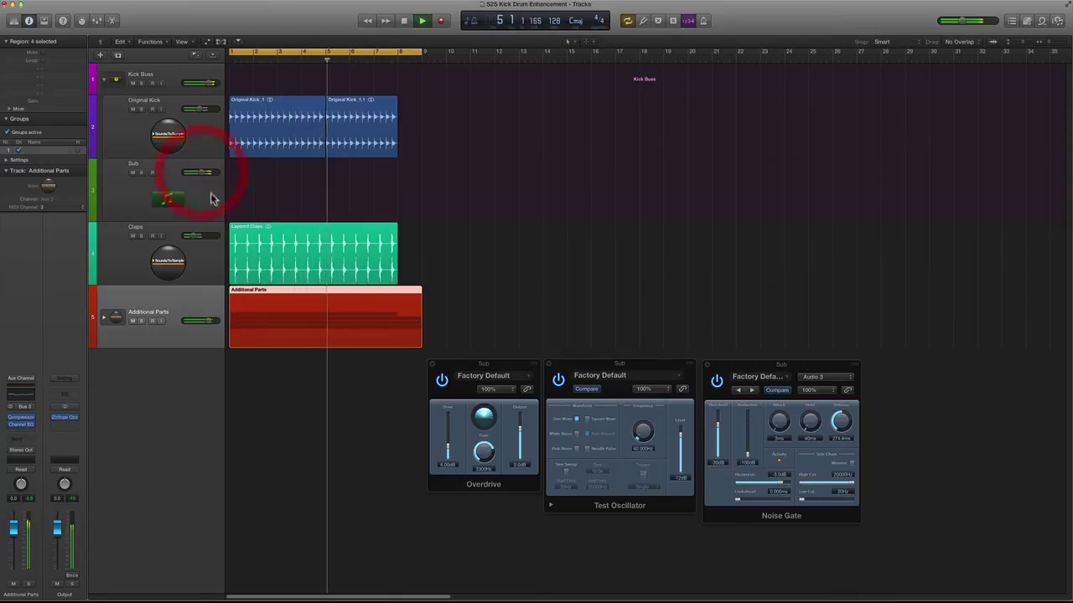
left_click(302, 52)
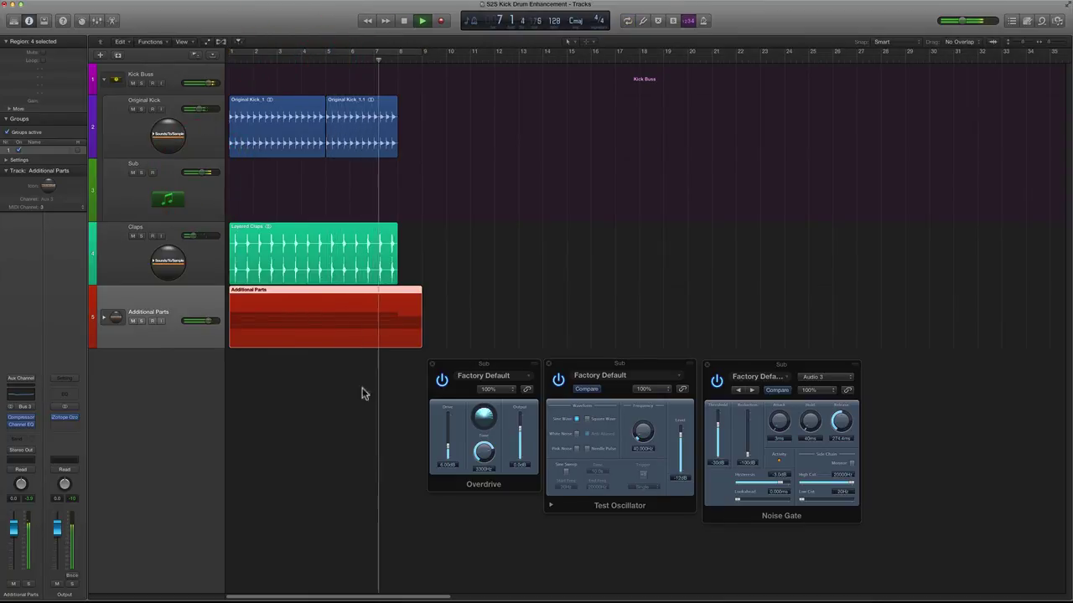
left_click(97, 20)
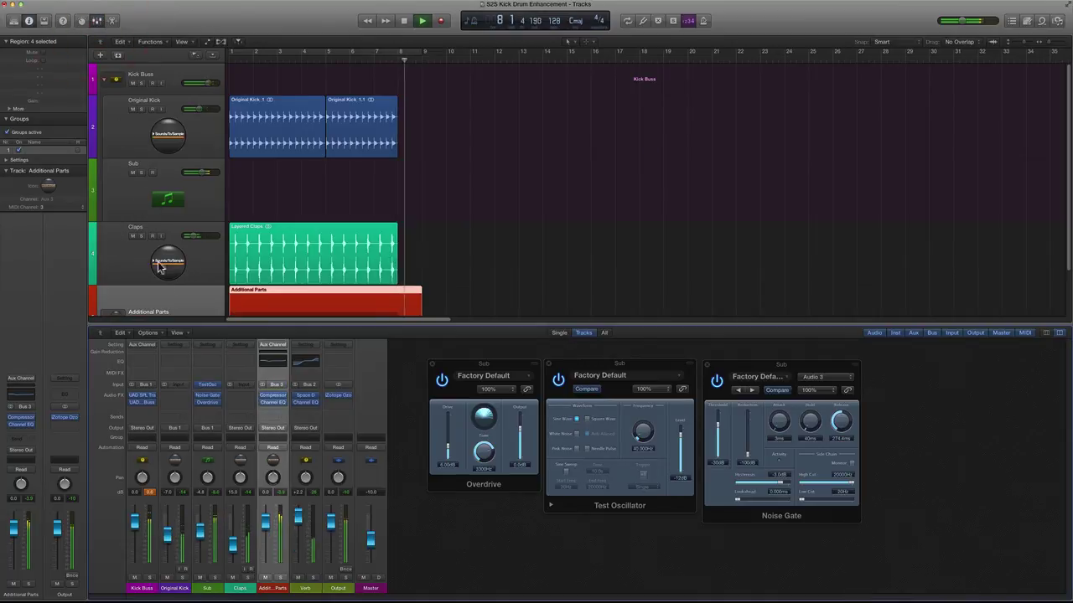